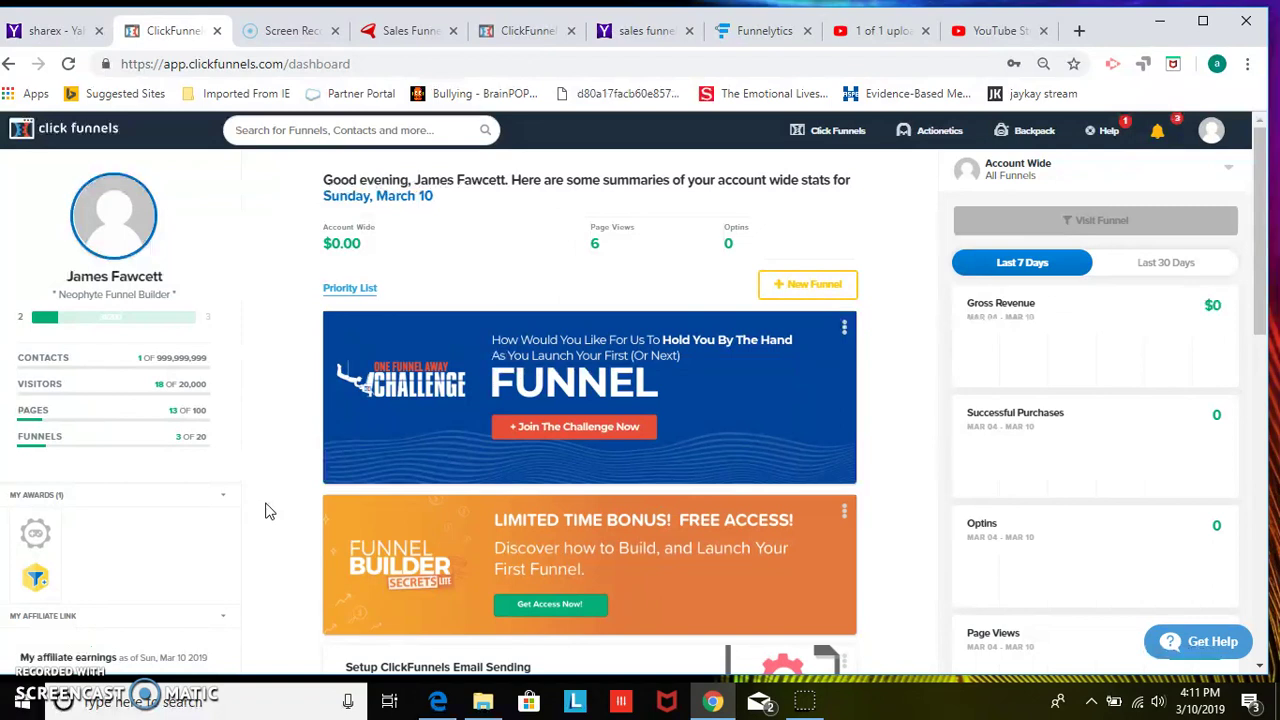
- Look over the account dashboard, from the usage stats and promotional offers to the affiliate earnings and account package
click(1263, 231)
drag(1263, 231, 1245, 300)
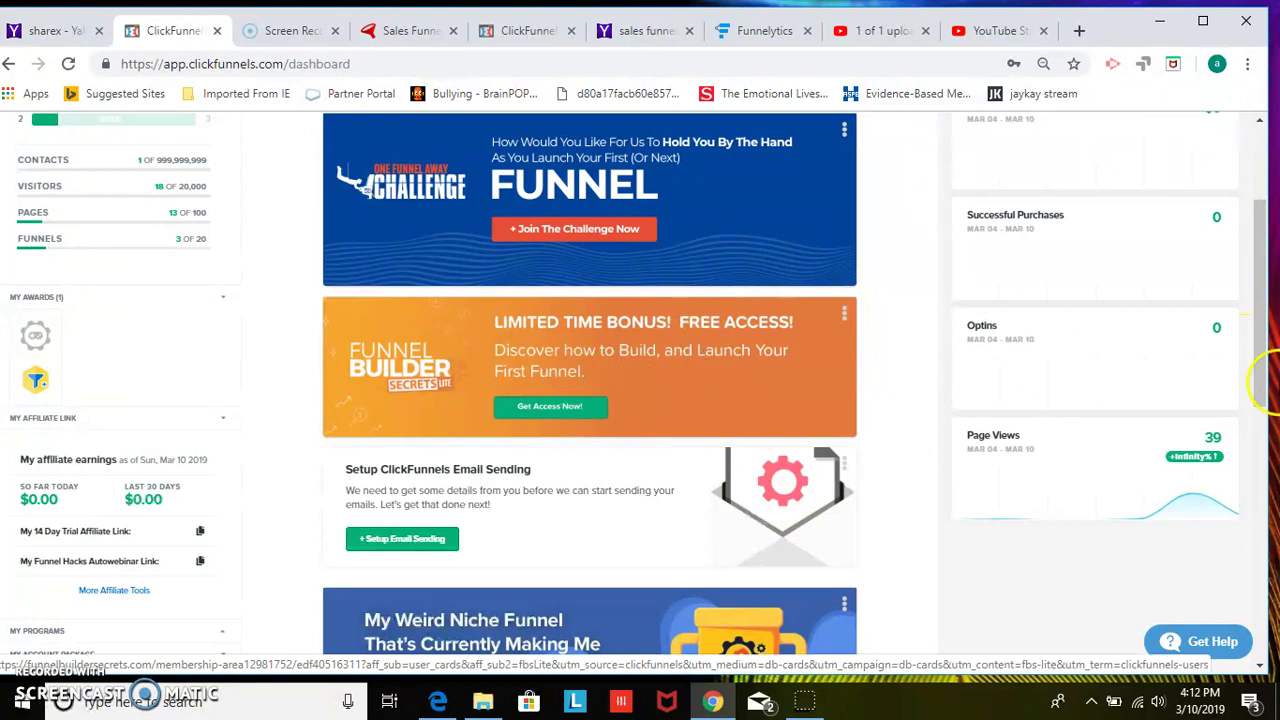
drag(1262, 365, 1256, 469)
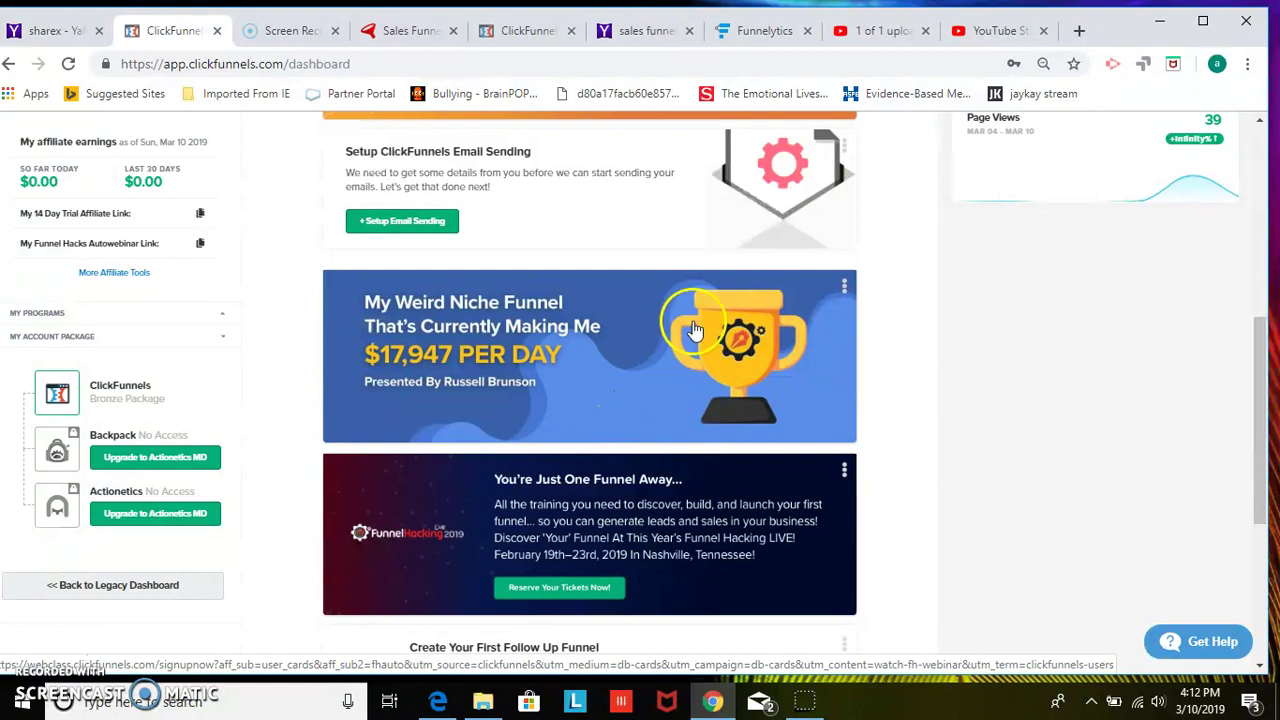
drag(1257, 420, 1263, 185)
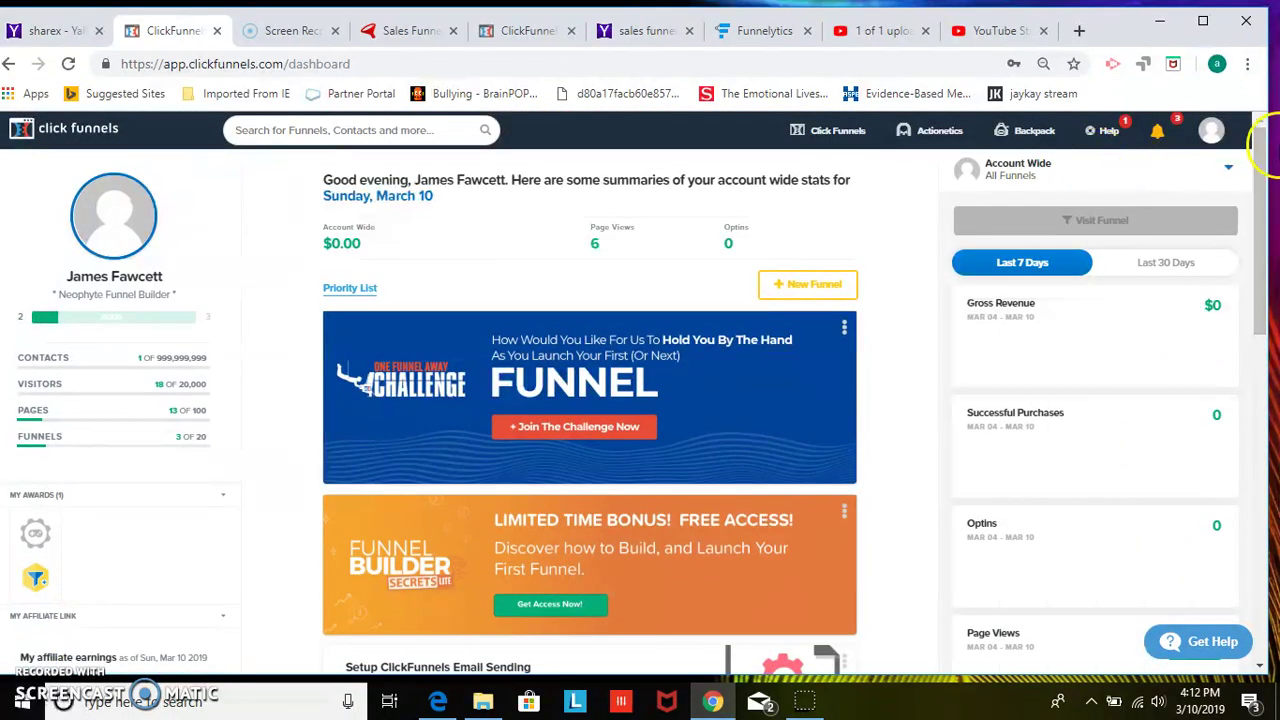
- Look through the account options, including Domains, My Templates, SMTP Settings, Affiliates and Managers
click(1211, 135)
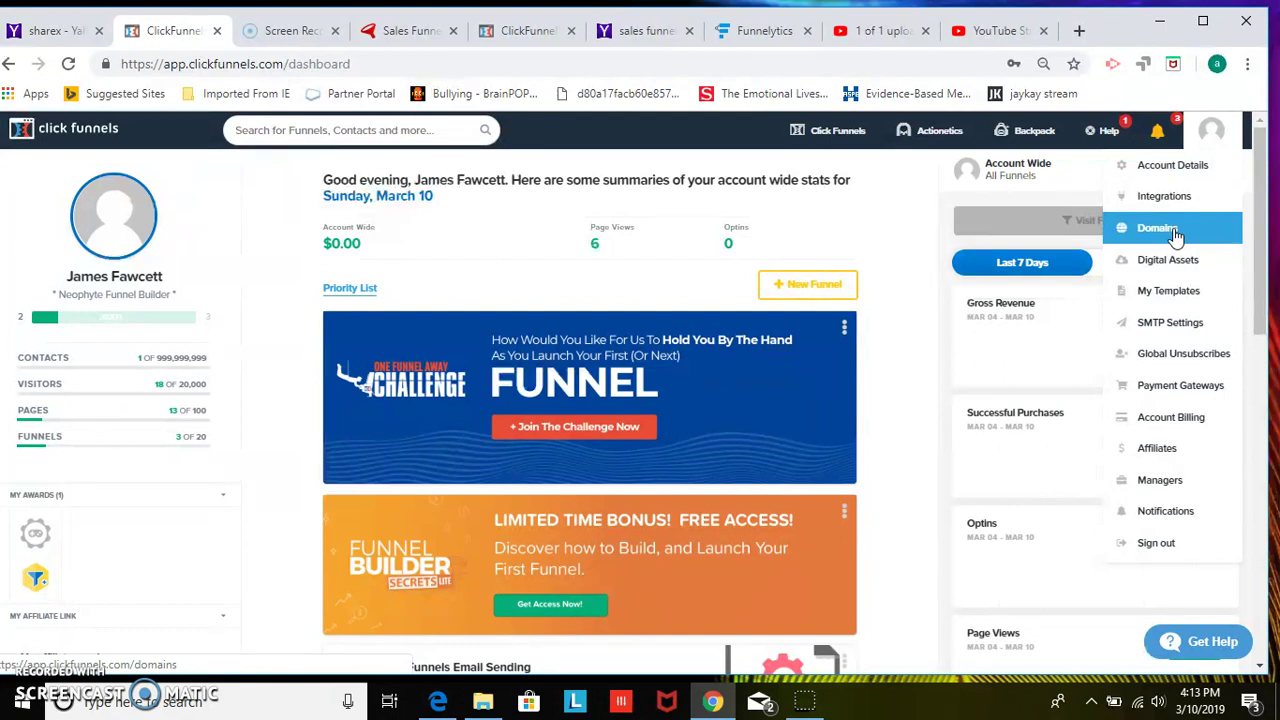
click(1160, 296)
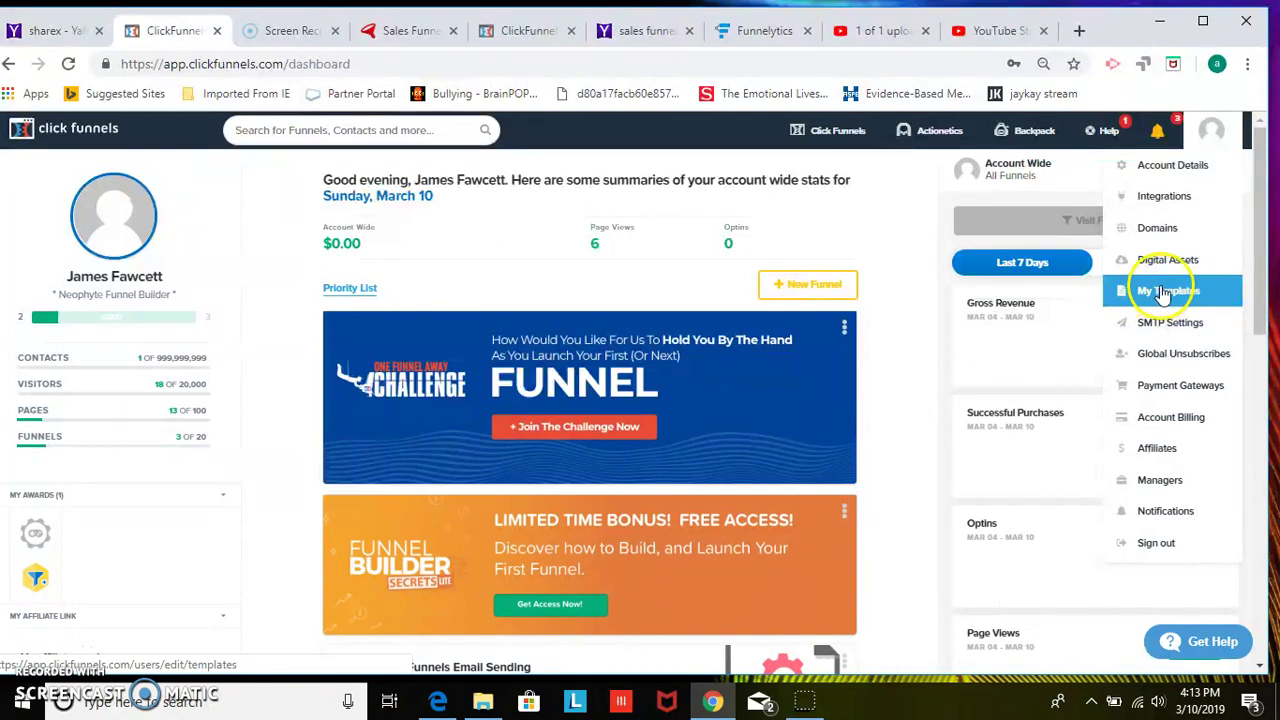
click(1163, 328)
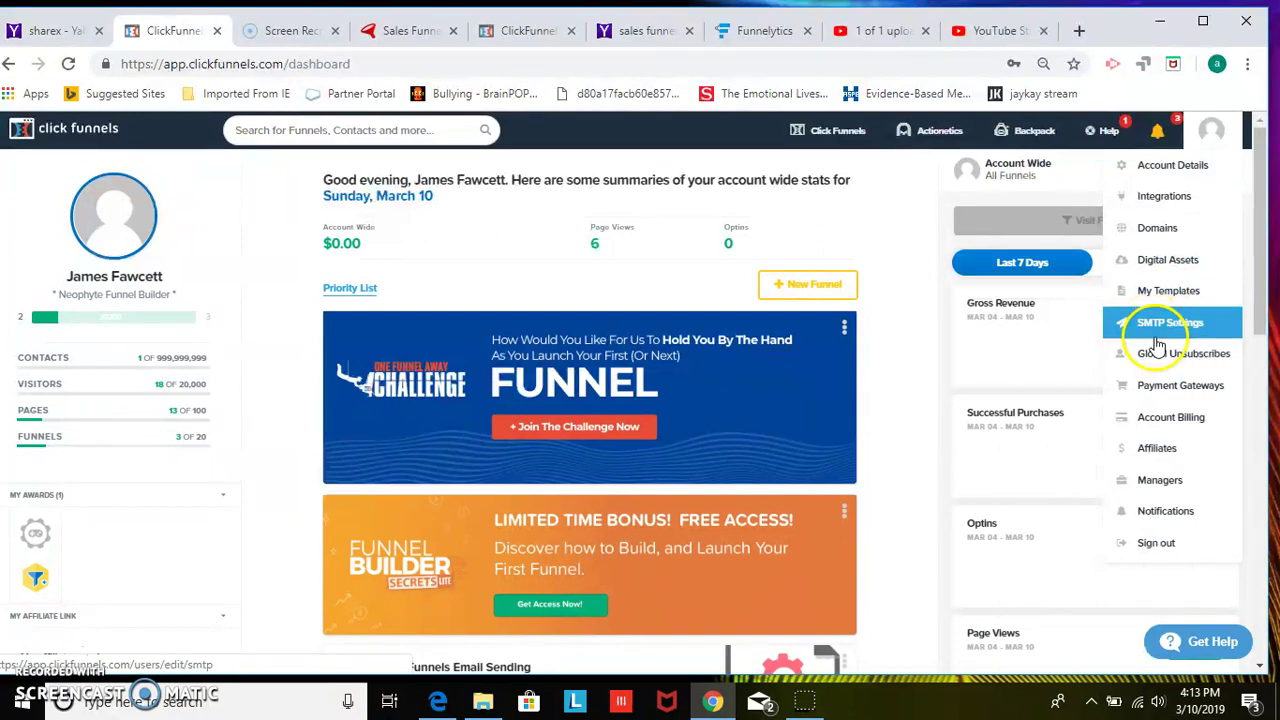
click(1170, 336)
click(1012, 218)
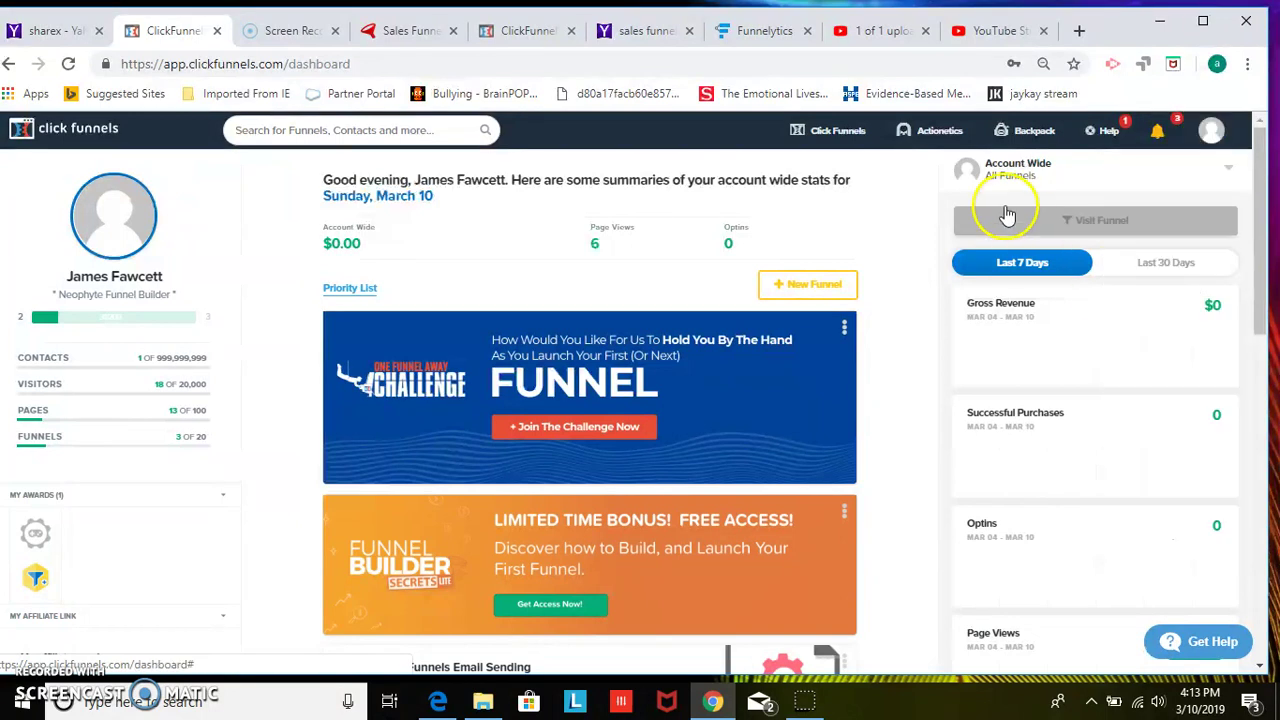
click(1205, 145)
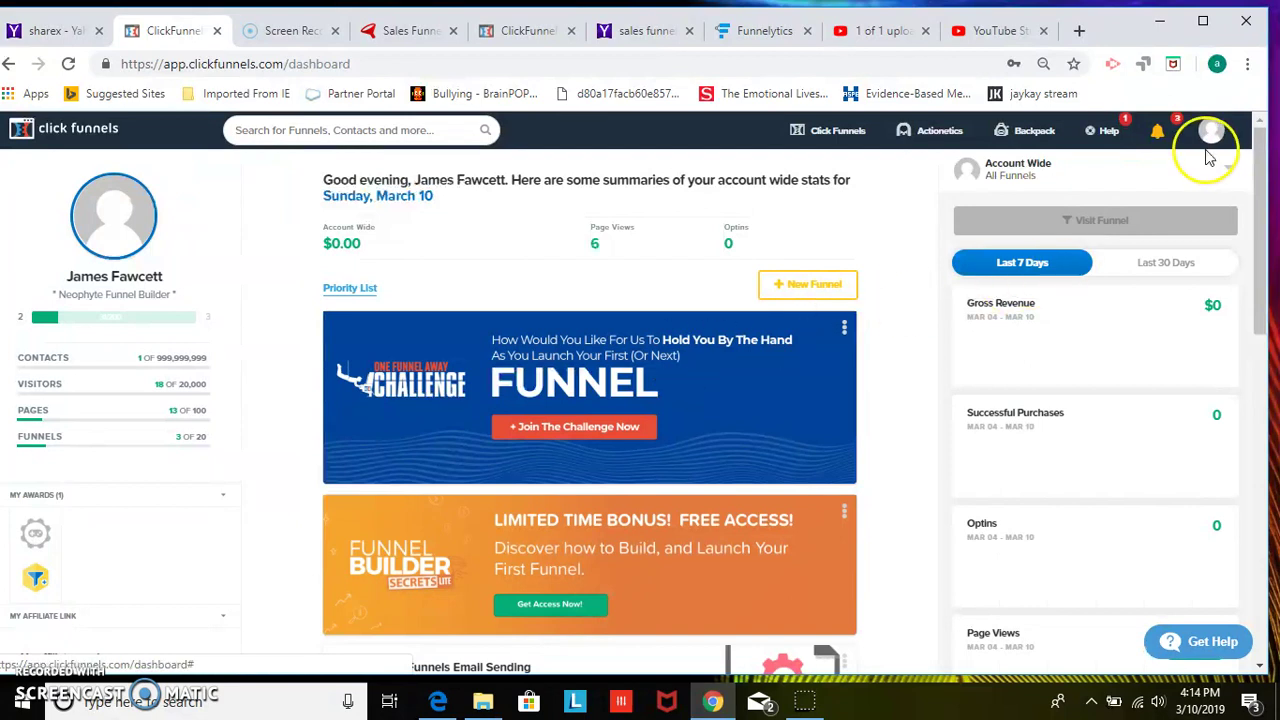
mouse_move(1209, 150)
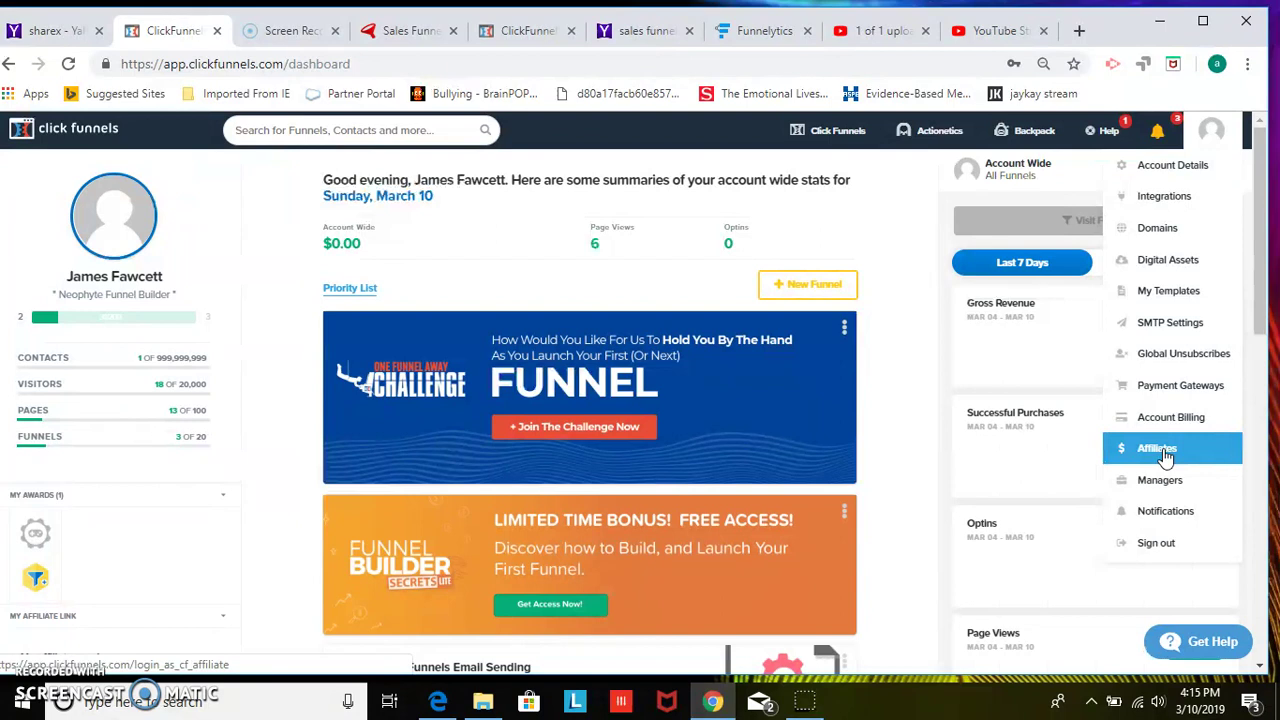
click(1160, 456)
click(1158, 481)
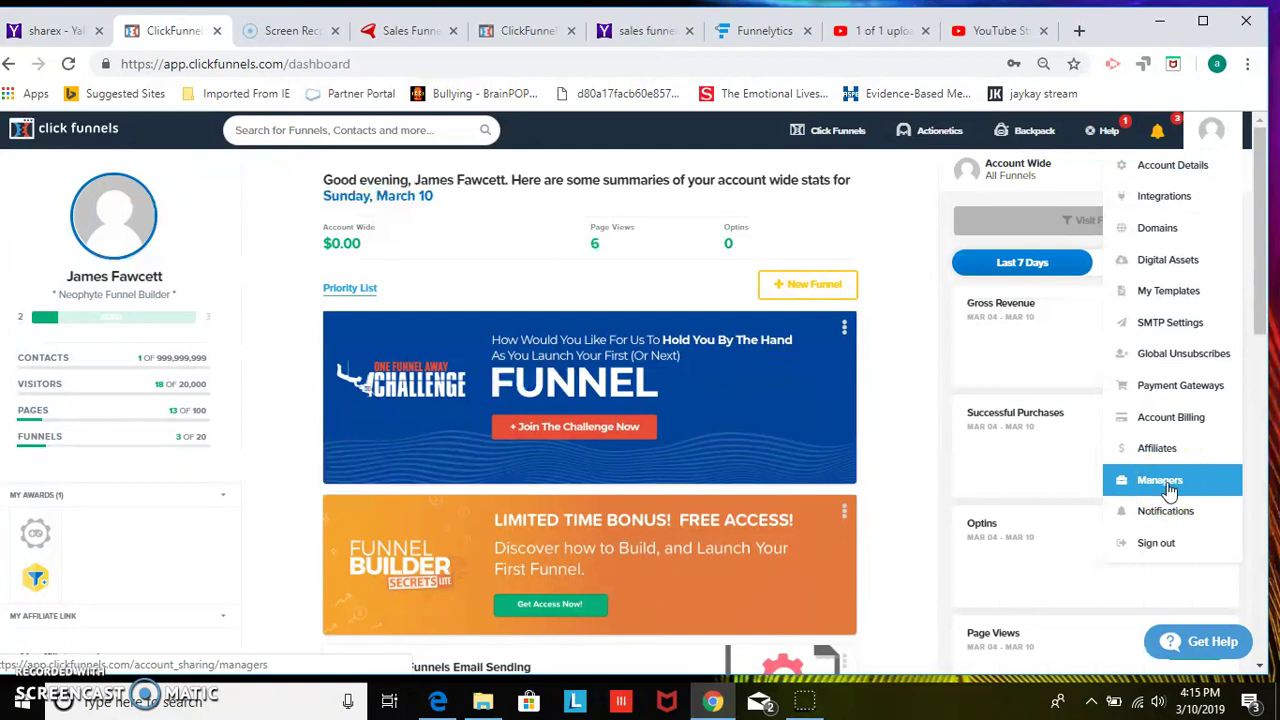
click(1168, 488)
click(1176, 487)
click(1147, 490)
click(1152, 488)
click(1160, 489)
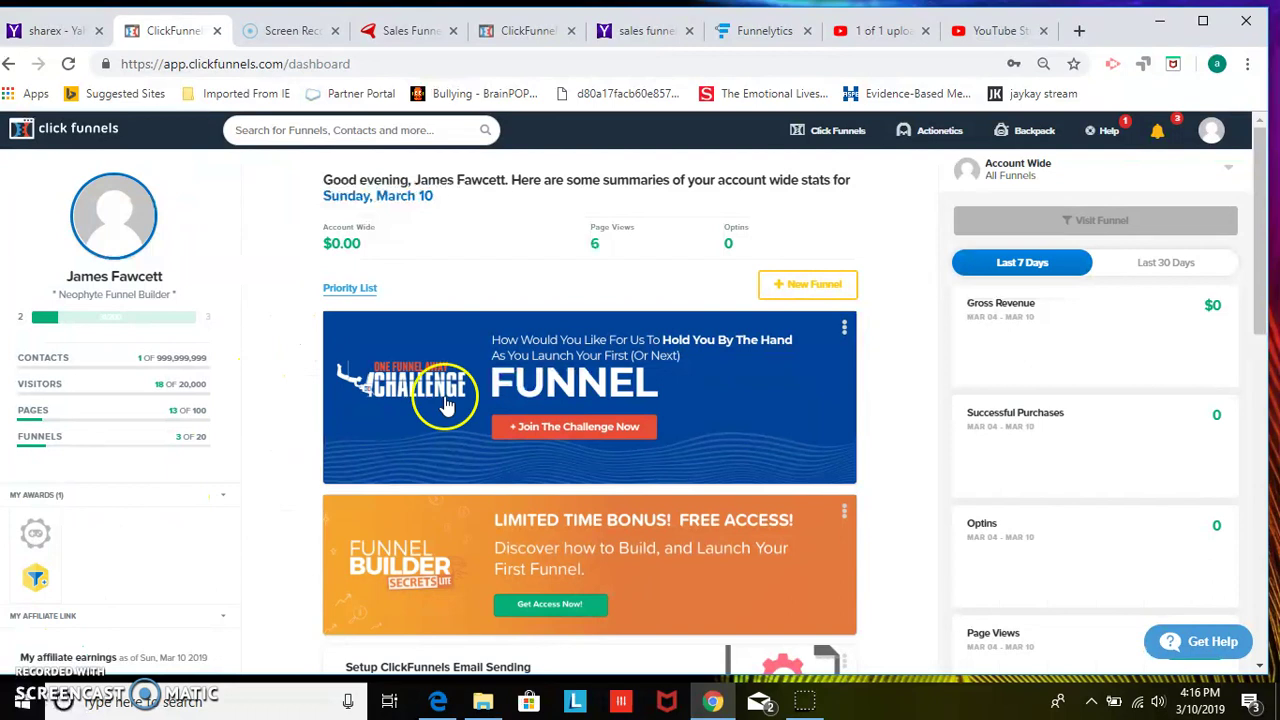
drag(1263, 235, 1261, 229)
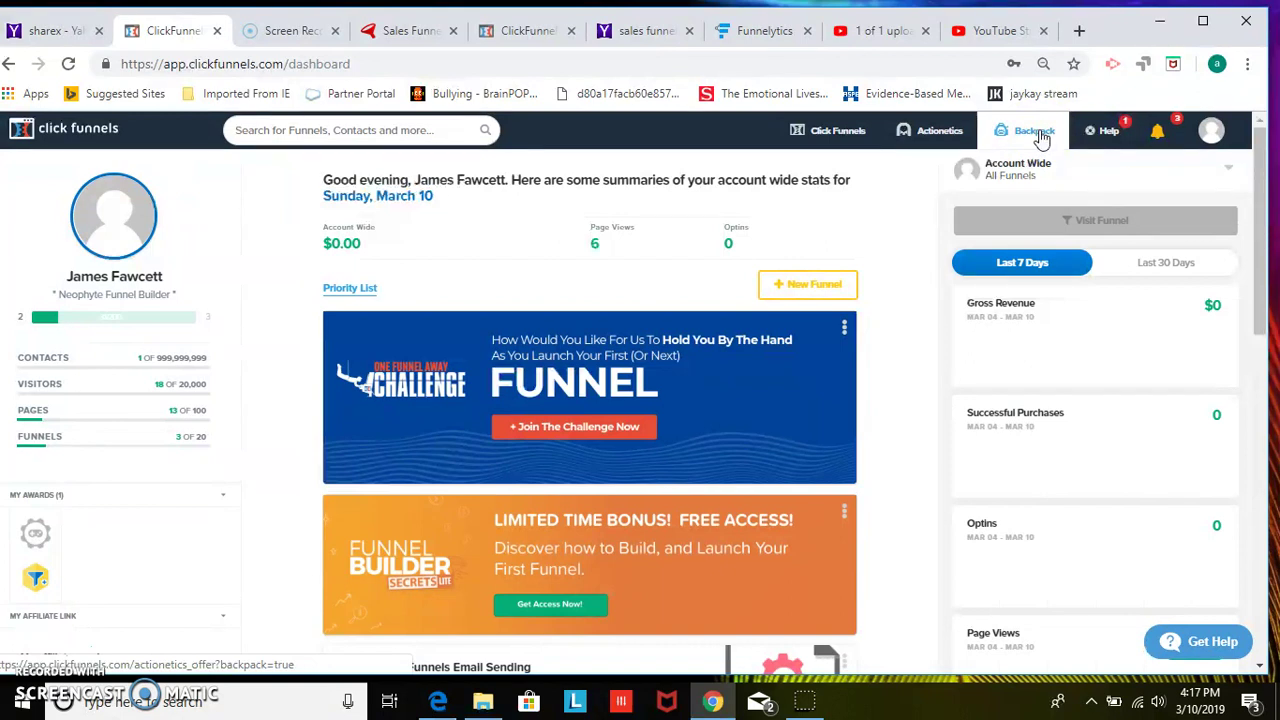
click(938, 141)
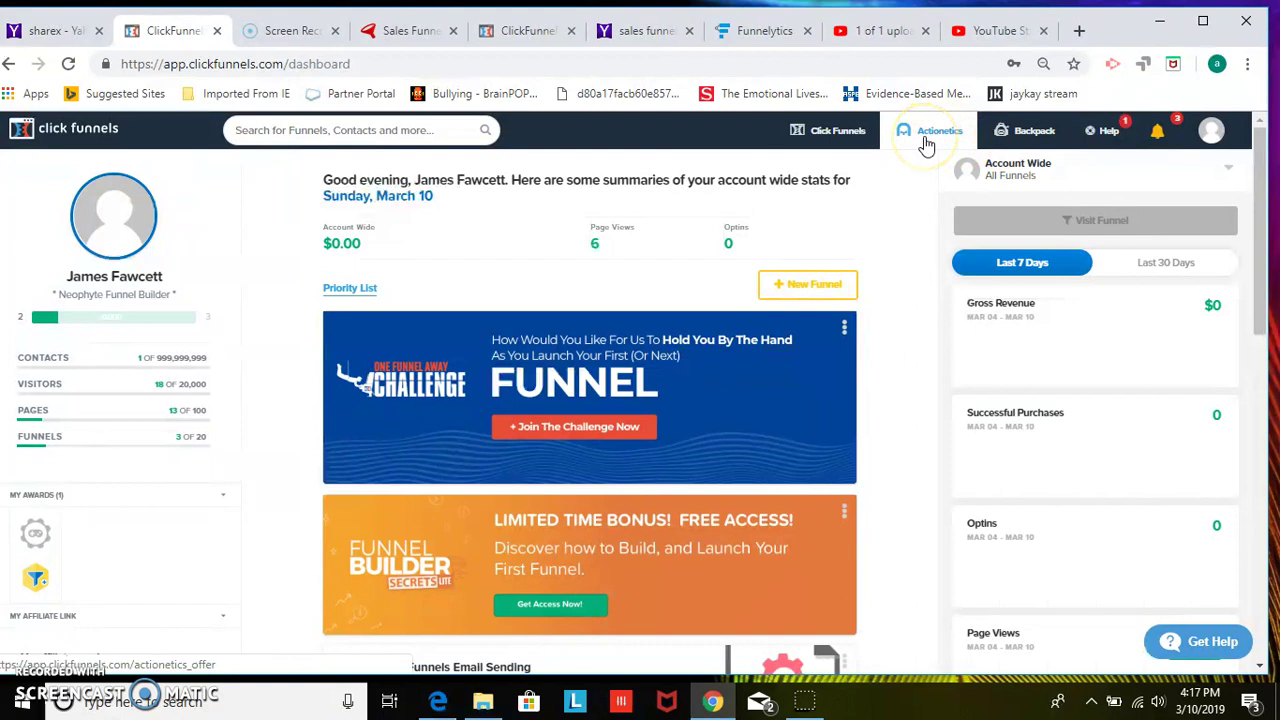
click(928, 142)
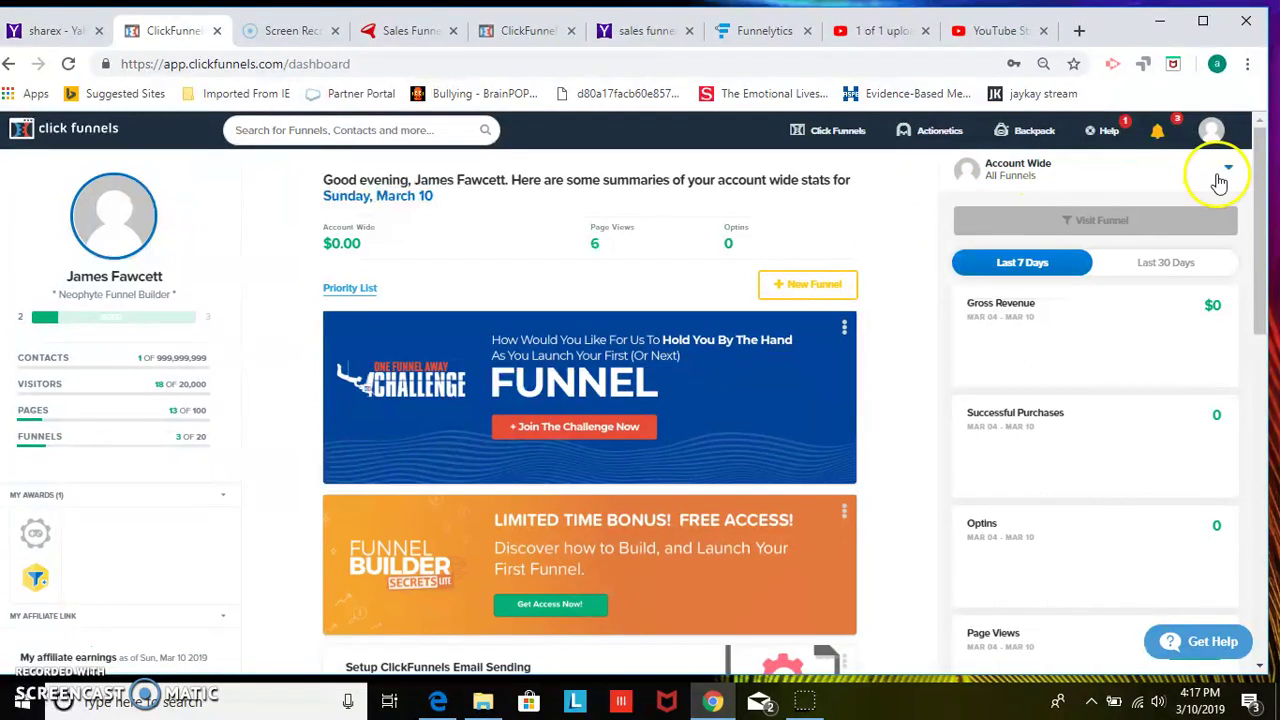
mouse_move(1257, 209)
mouse_down()
mouse_move(1257, 228)
mouse_move(1257, 209)
mouse_up()
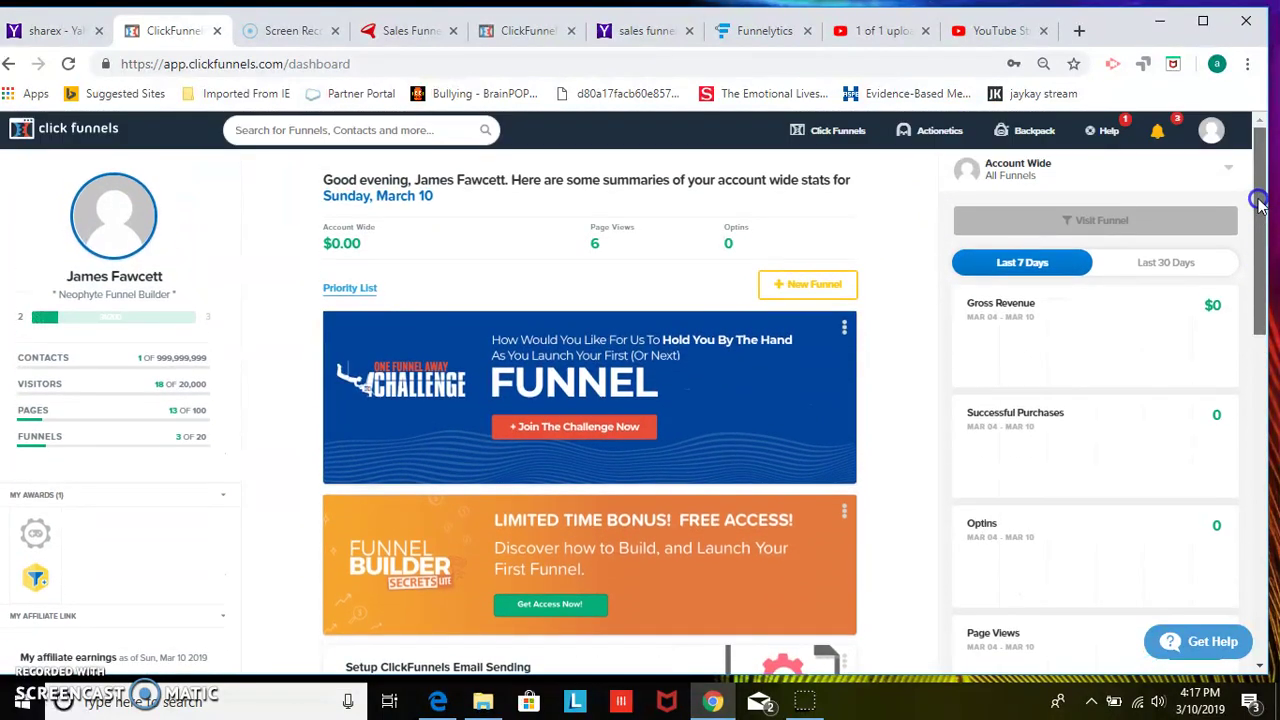
- Open the Funnels page and look at the shared and cookbook funnels
mouse_move(810, 132)
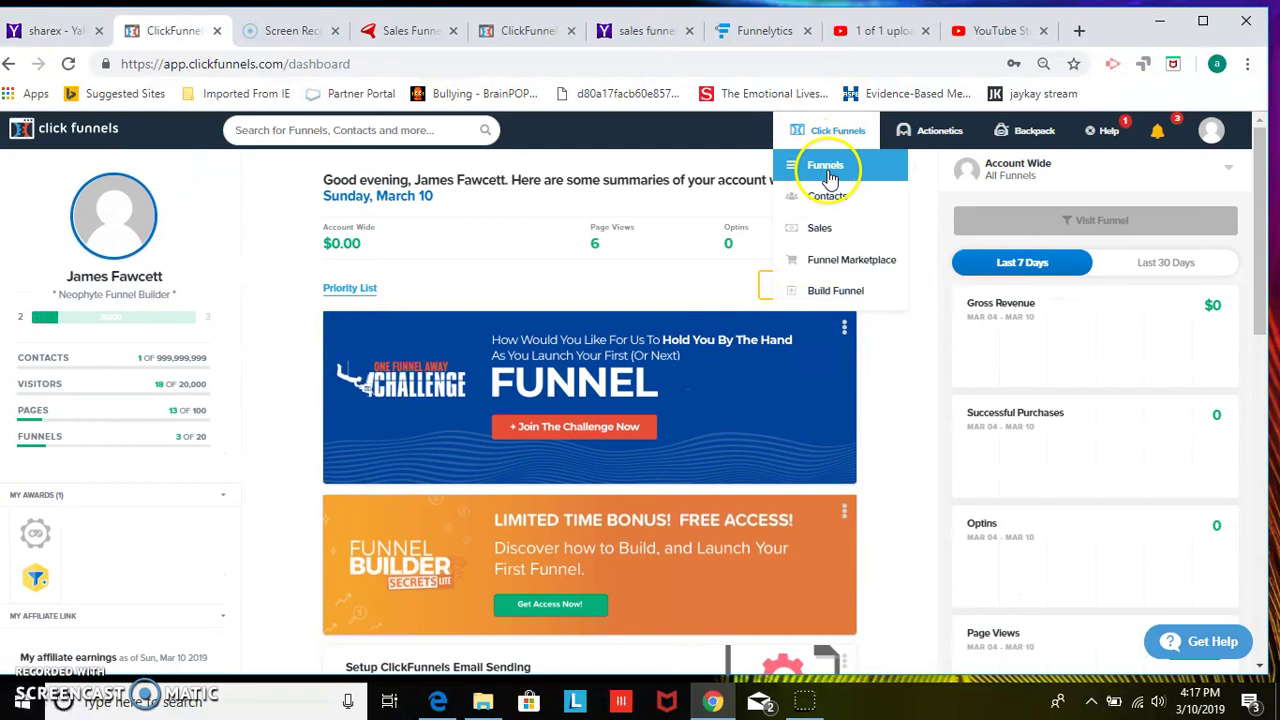
click(827, 168)
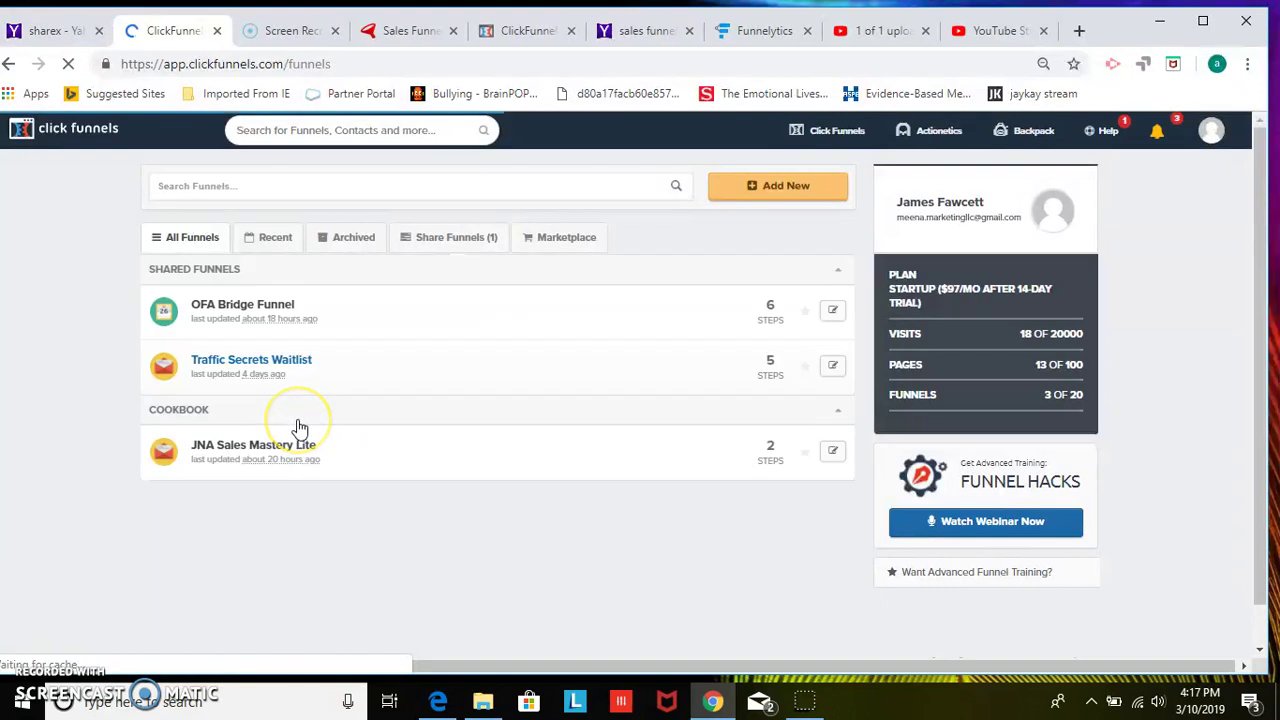
click(263, 451)
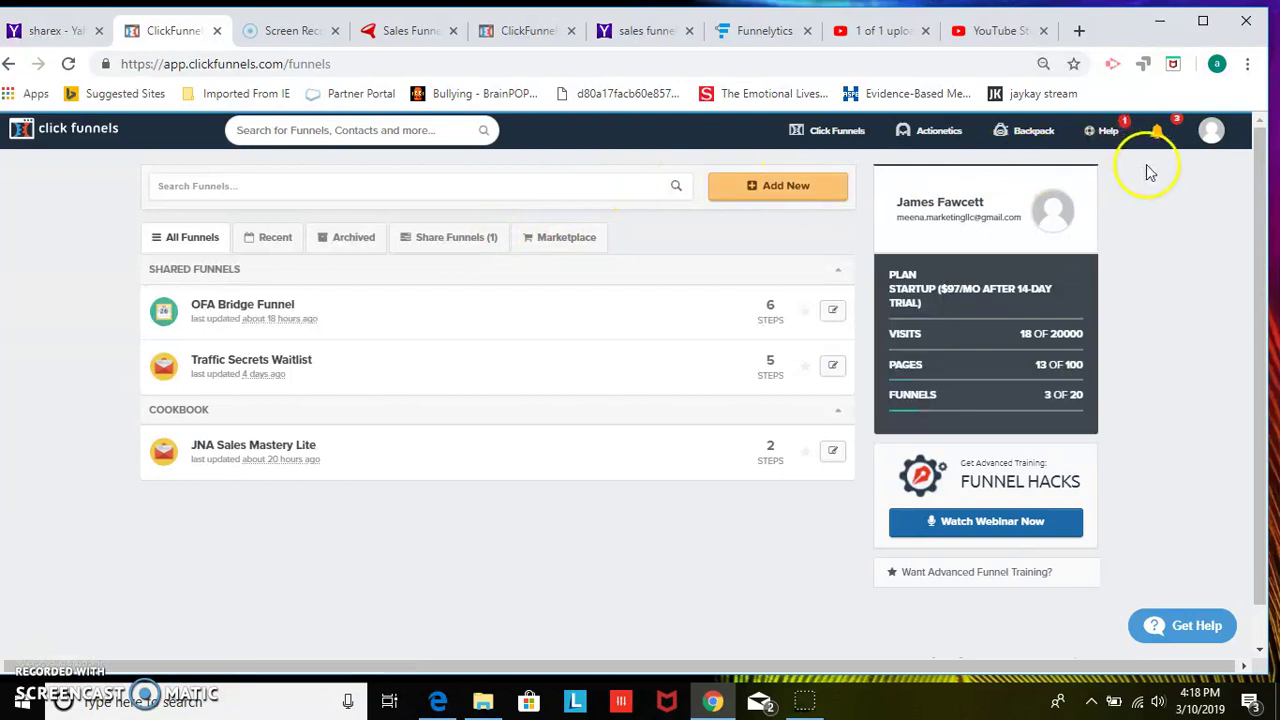
- Open the account's Affiliates page with the earnings snapshot and breakdown by funnel
click(1210, 140)
click(1160, 452)
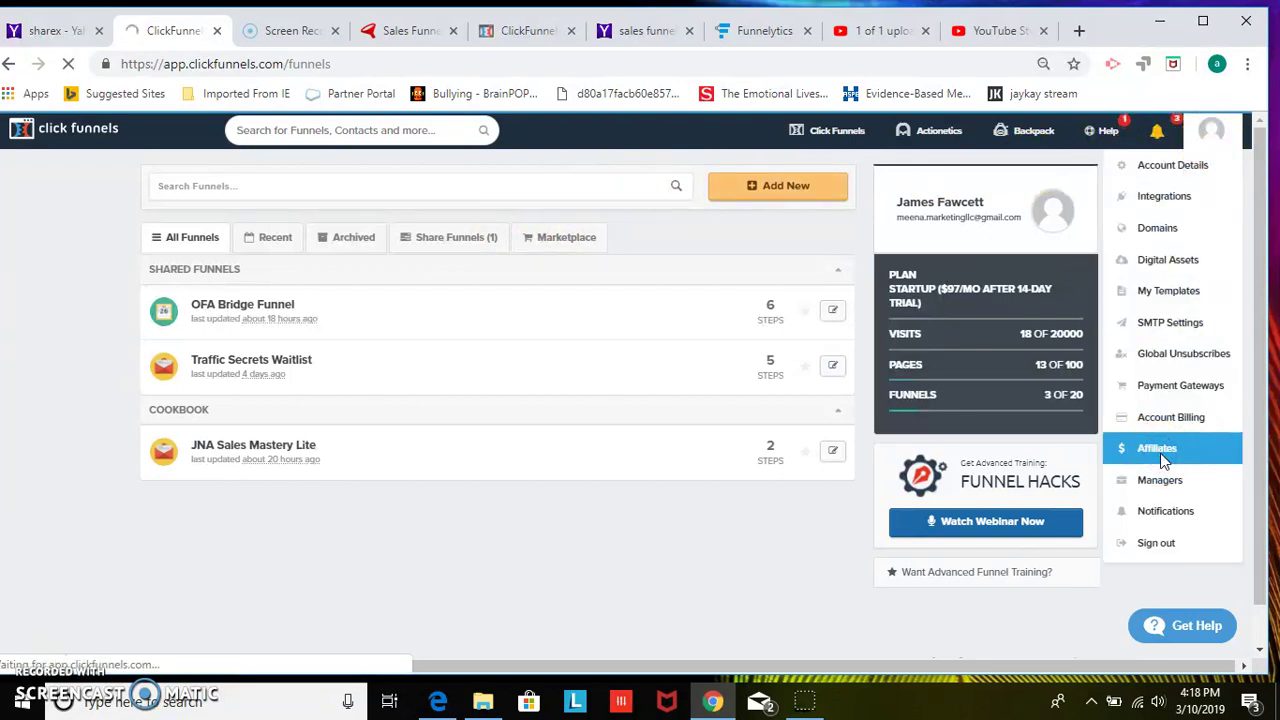
click(1161, 454)
click(740, 476)
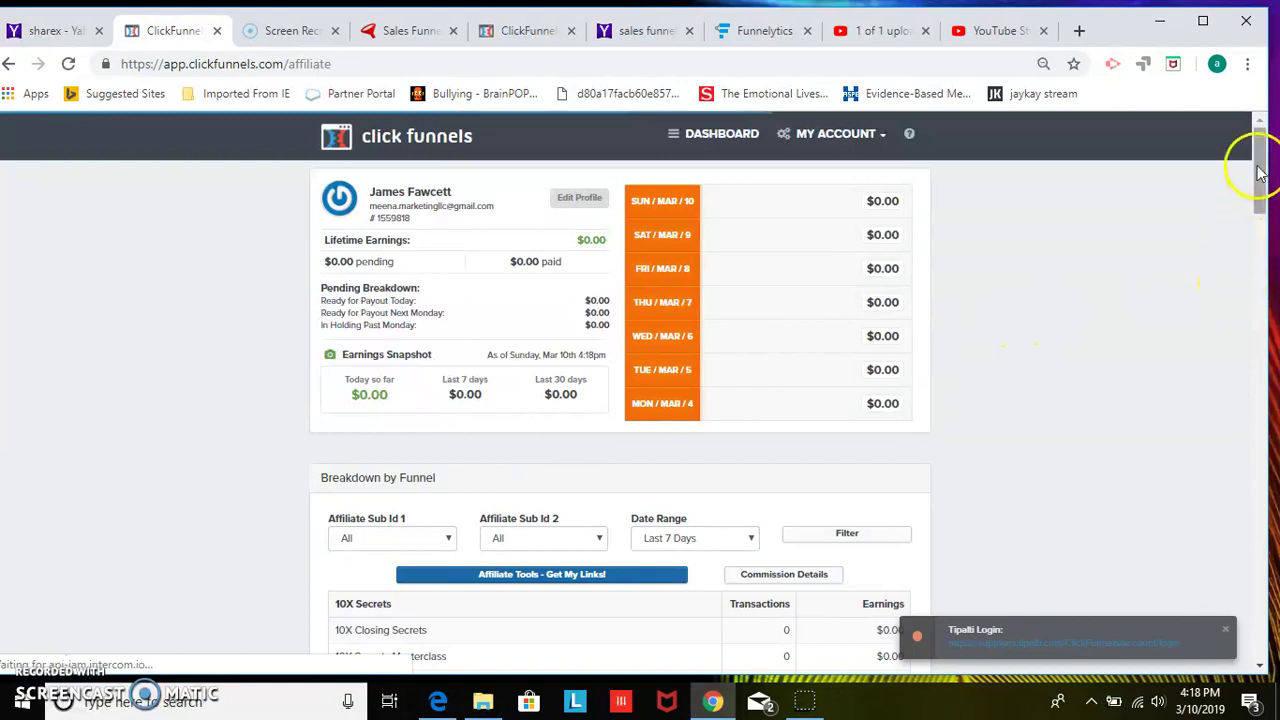
- Open the affiliate tools for the Expert Secrets Book and examine its link choices, potential earnings and funnel offers
drag(1260, 172, 1203, 377)
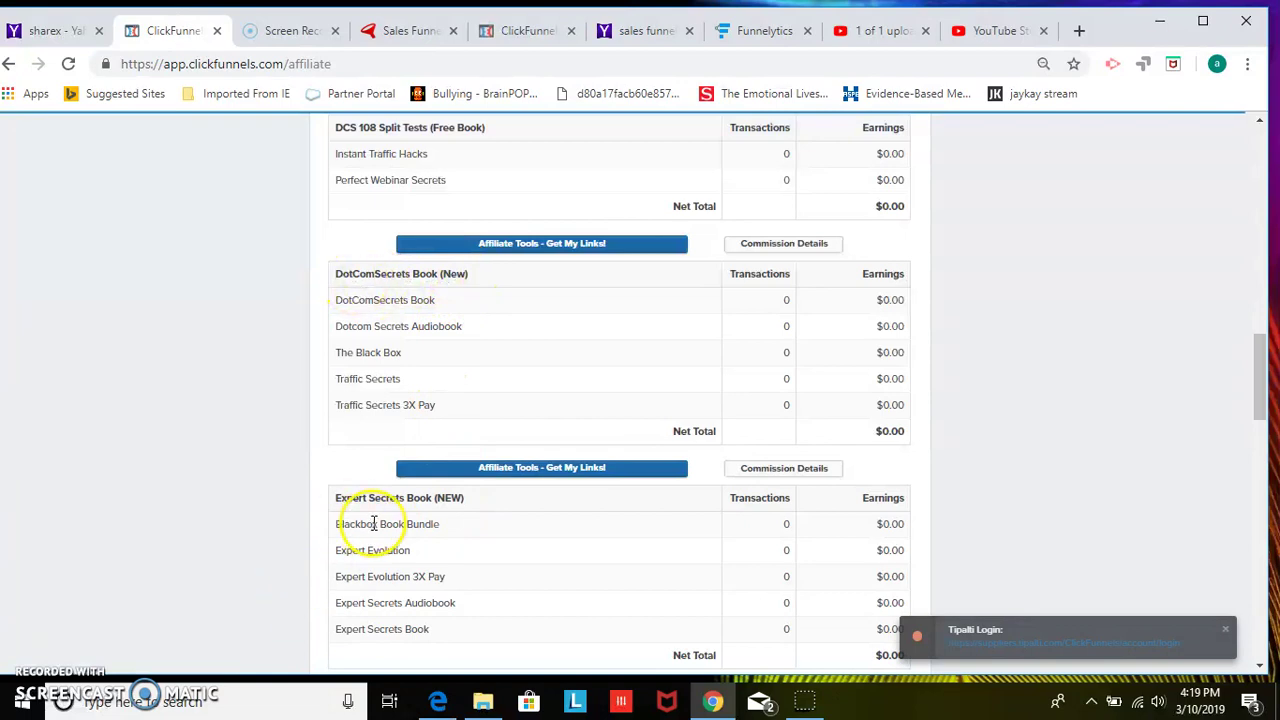
click(490, 482)
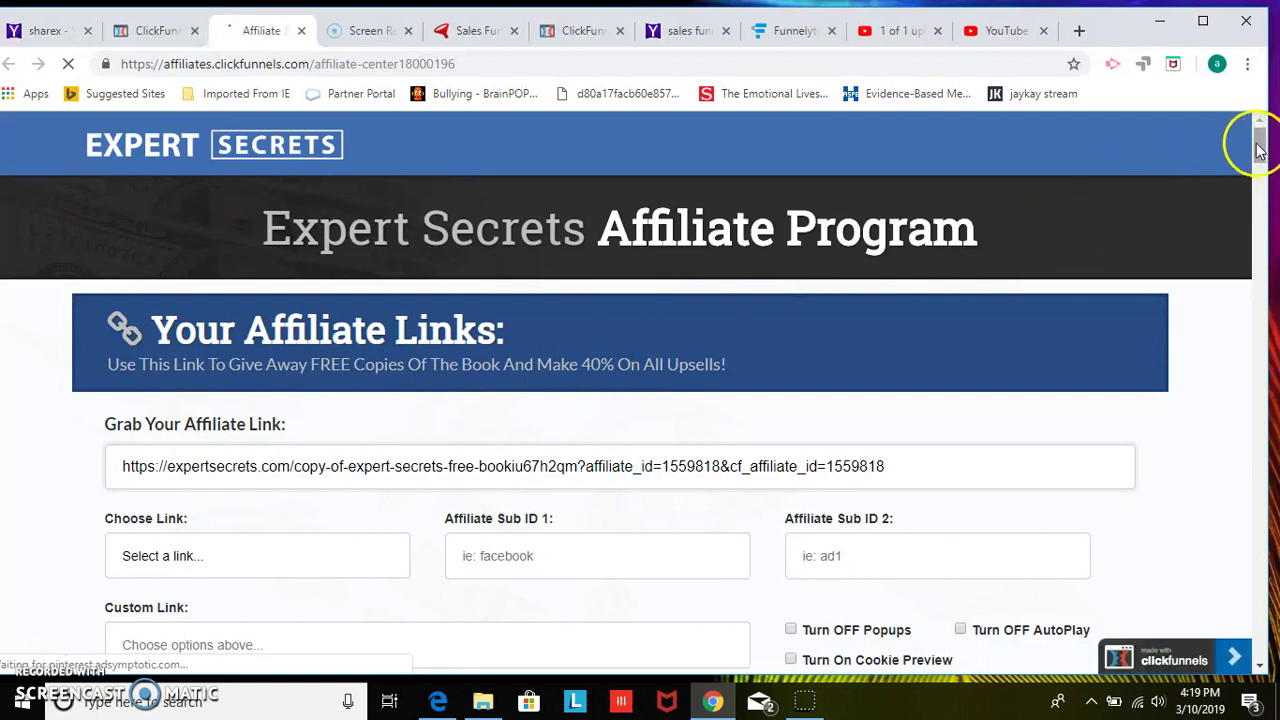
drag(1260, 140, 1261, 162)
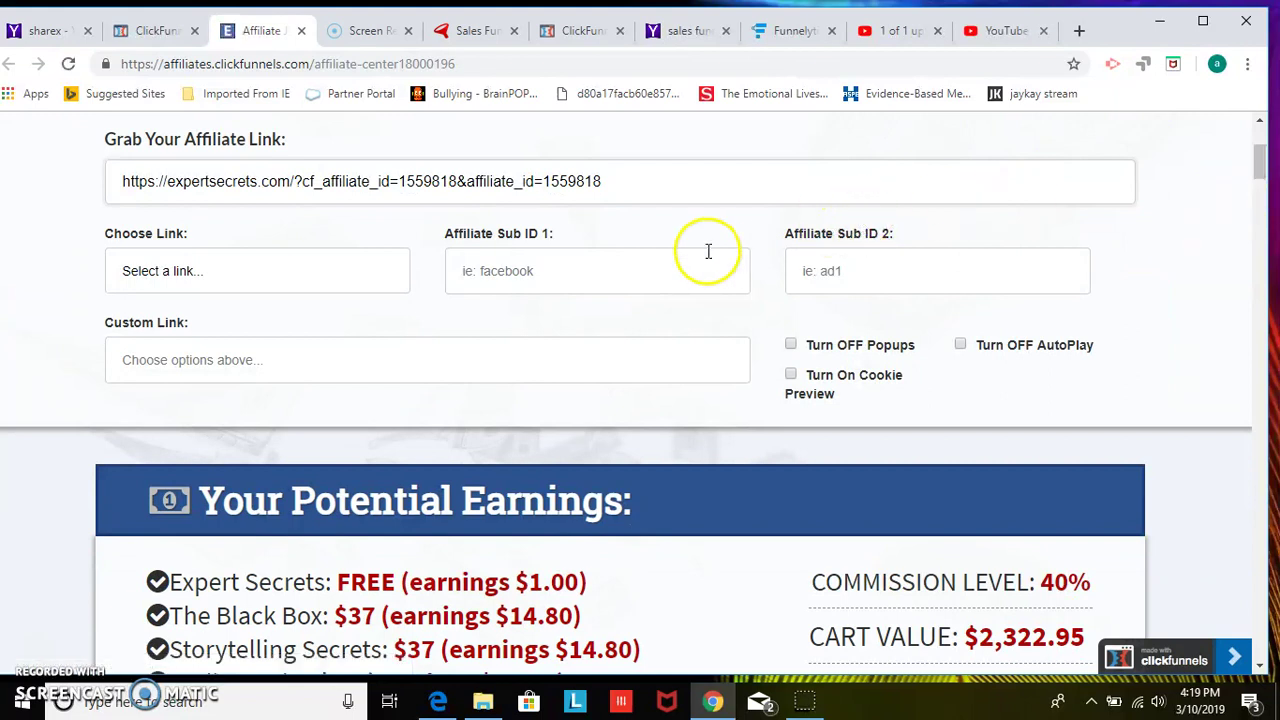
click(289, 275)
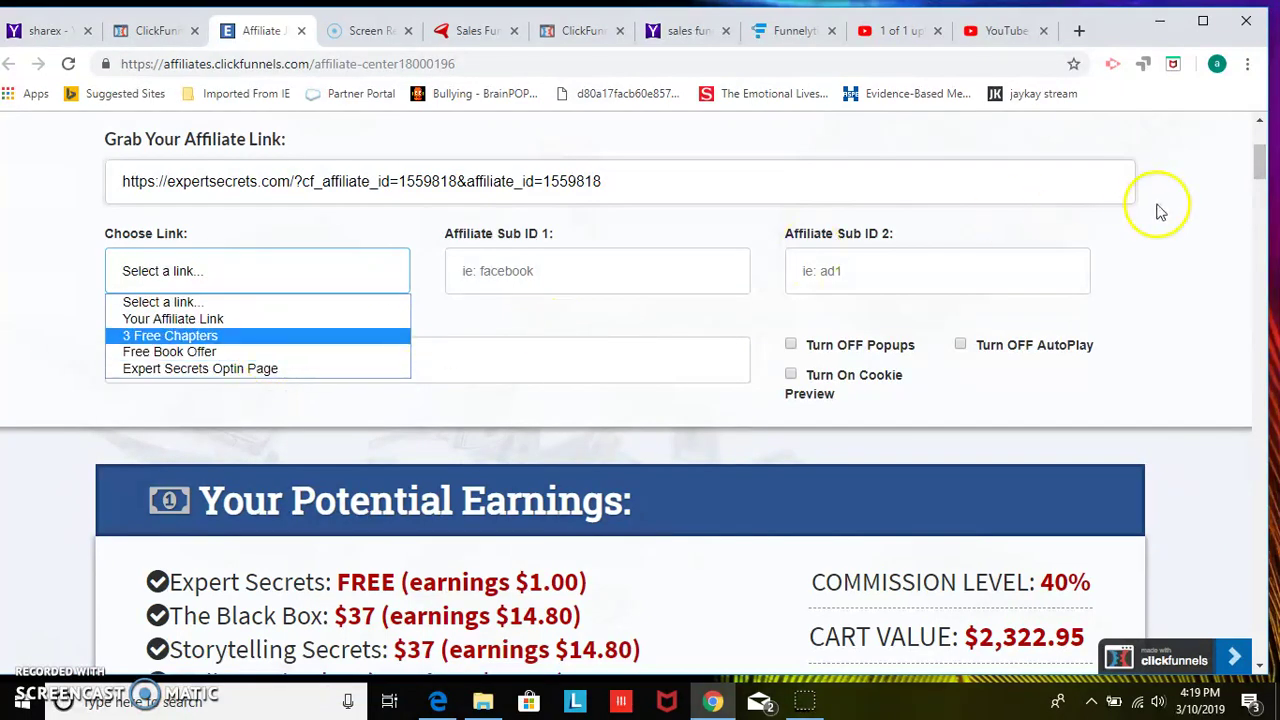
drag(1259, 163, 1260, 190)
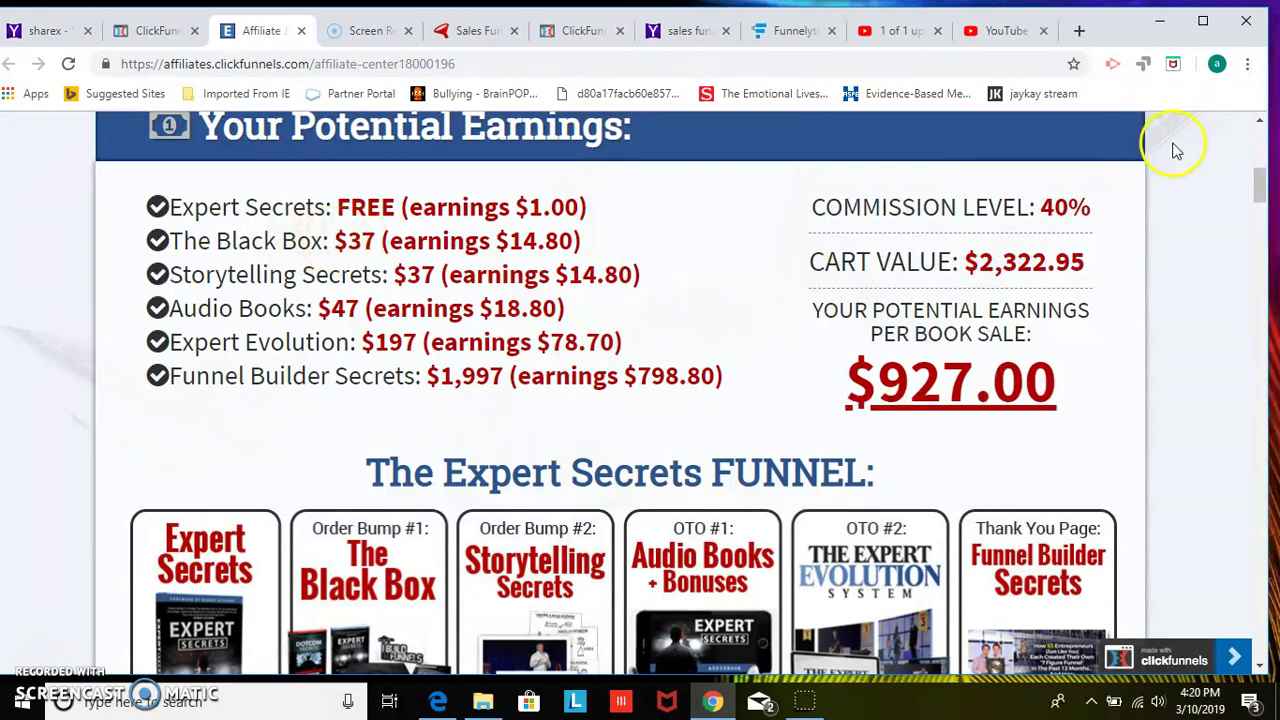
drag(1262, 185, 1260, 201)
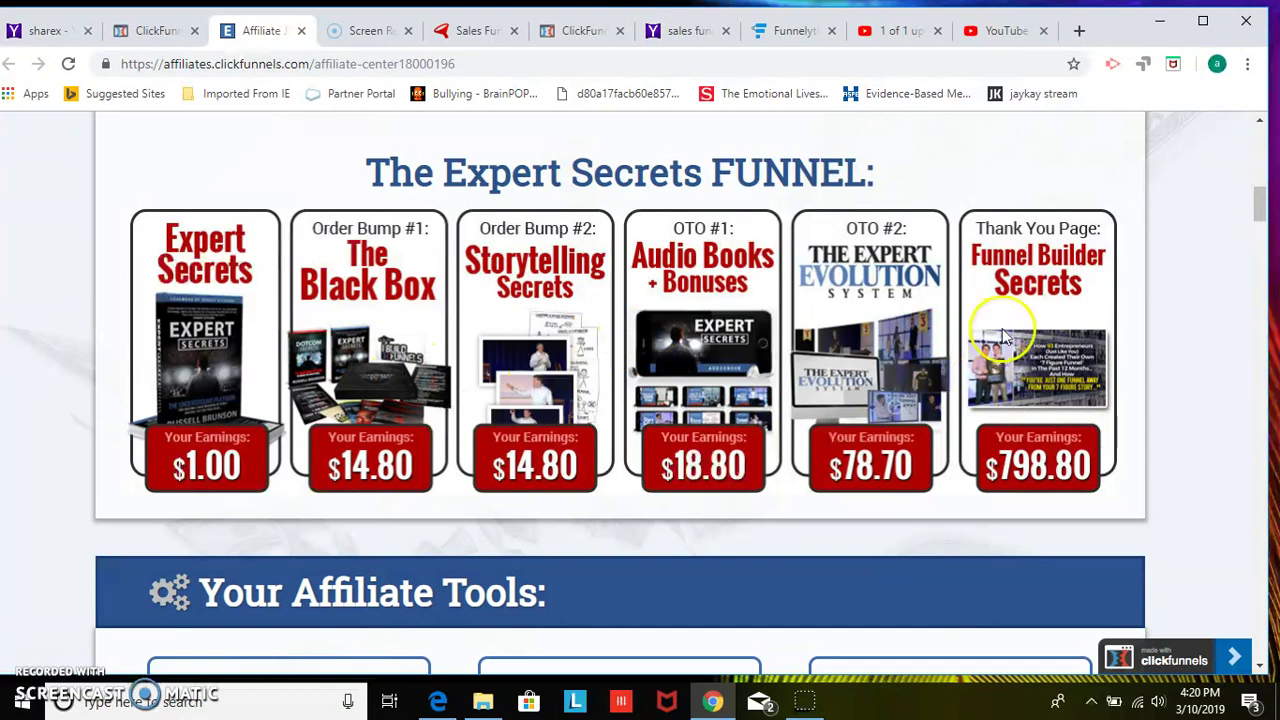
drag(1262, 203, 1248, 127)
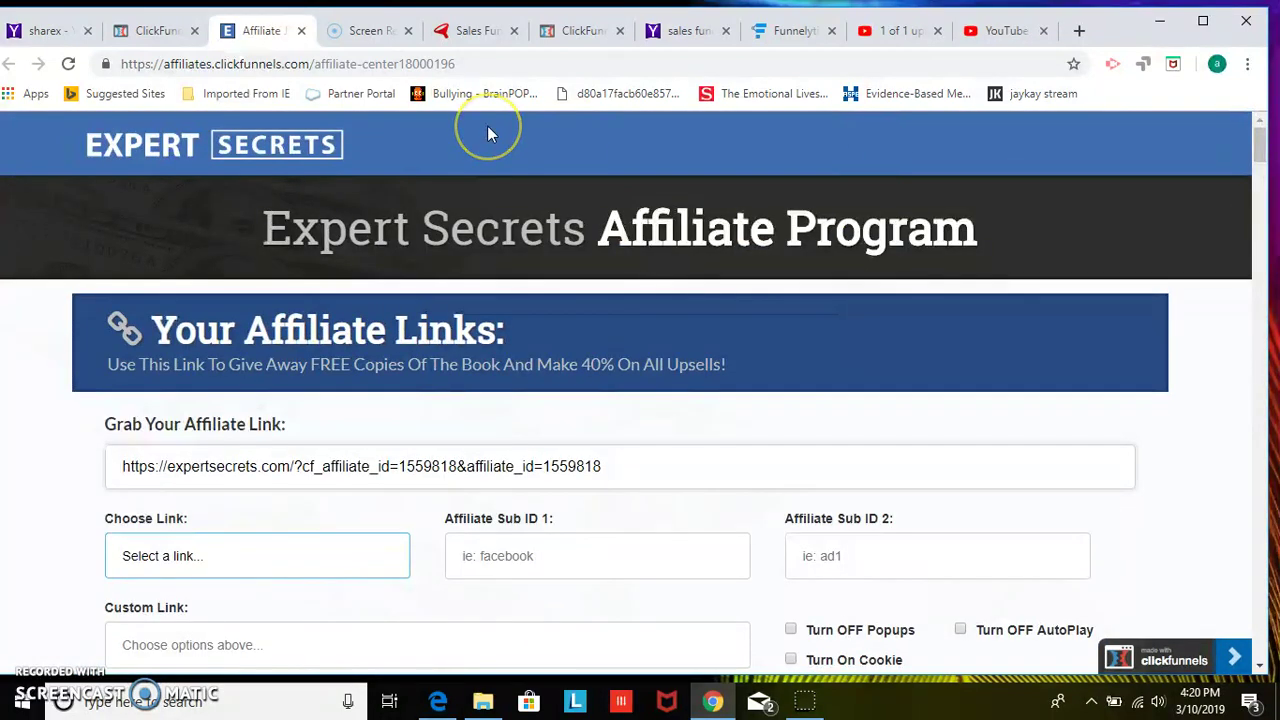
- Return to the affiliate earnings page and review the remaining products in the breakdown by funnel
click(158, 28)
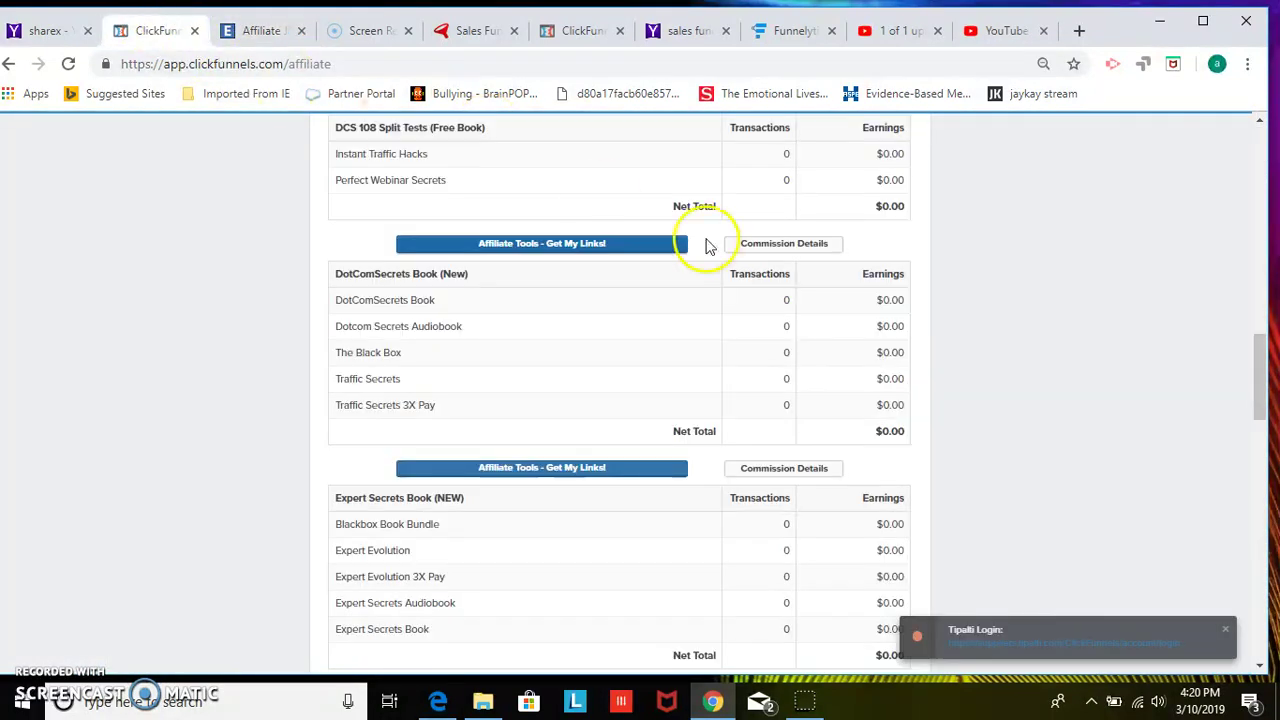
drag(1257, 386, 1203, 623)
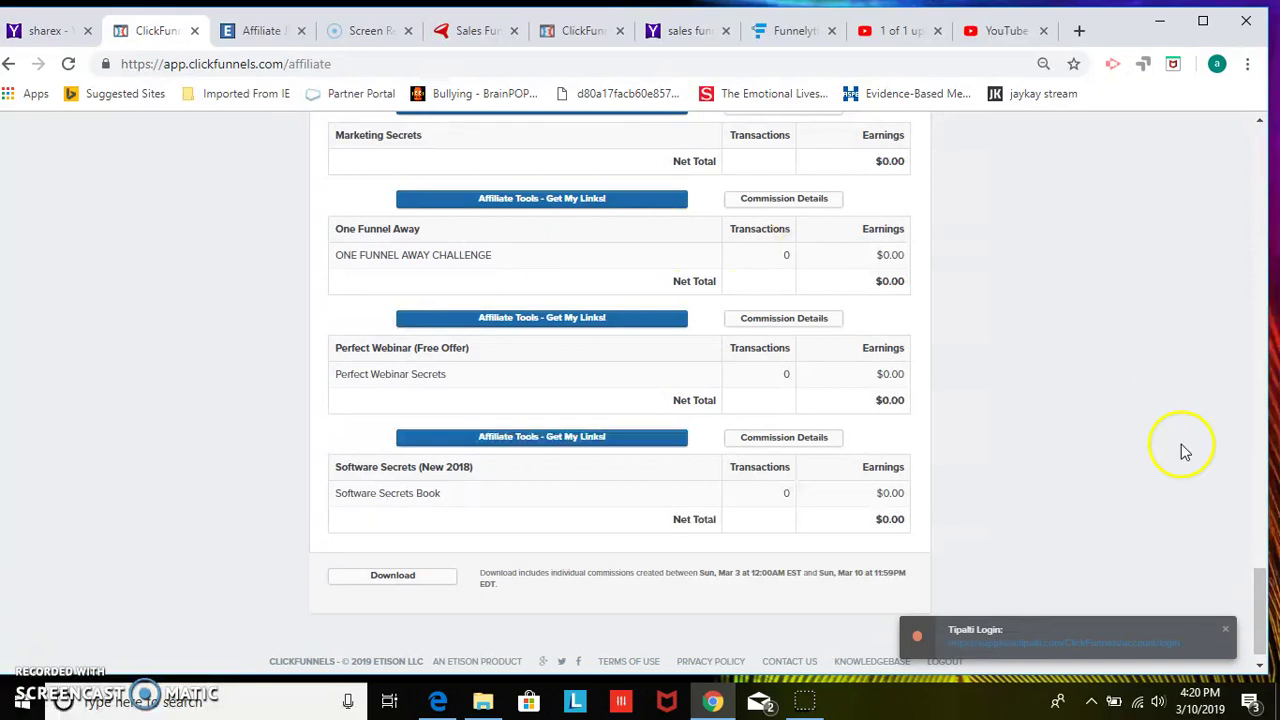
drag(1258, 597, 1215, 104)
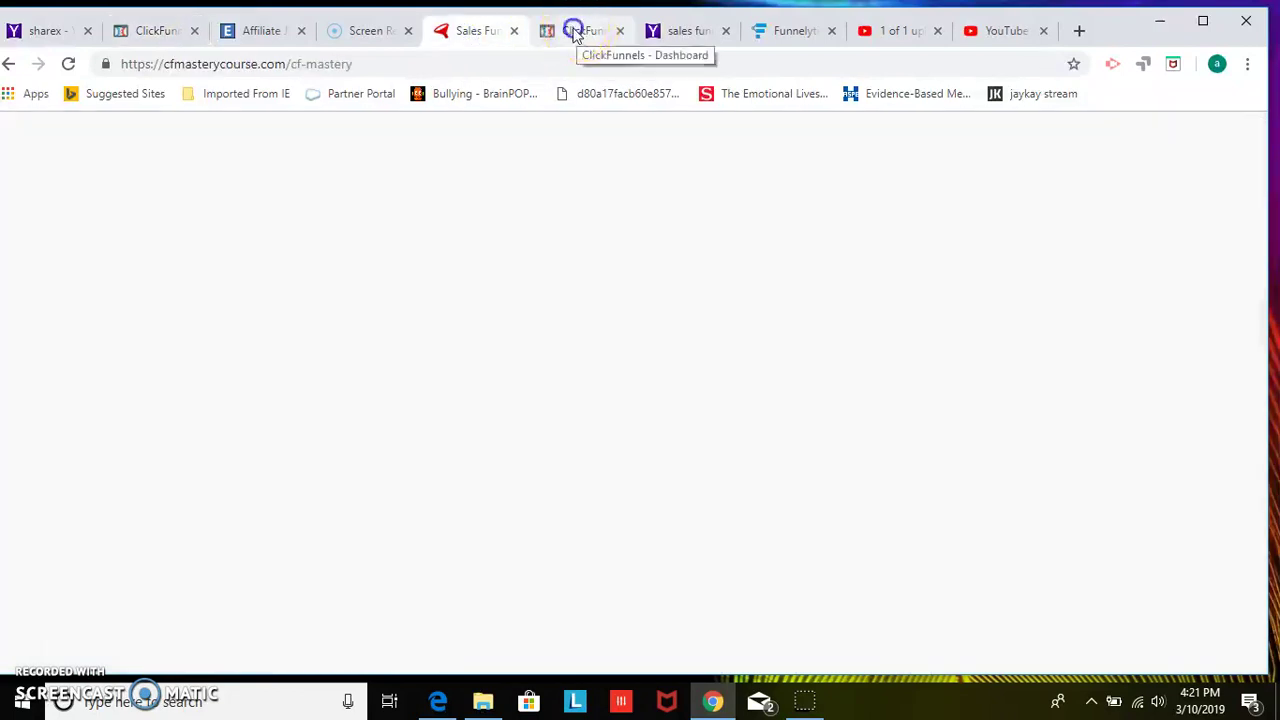
- Go back to the already open ClickFunnels account dashboard
click(580, 30)
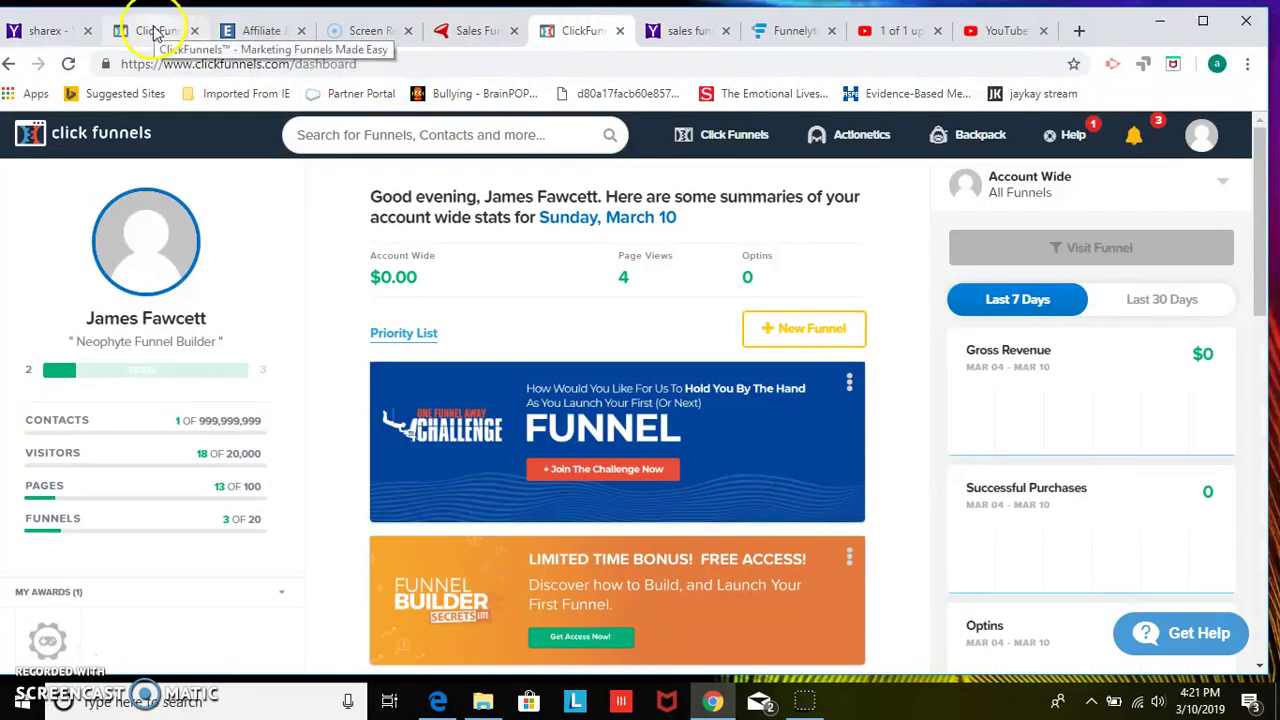
mouse_move(1257, 184)
mouse_down()
mouse_move(1251, 447)
mouse_move(1256, 162)
mouse_up()
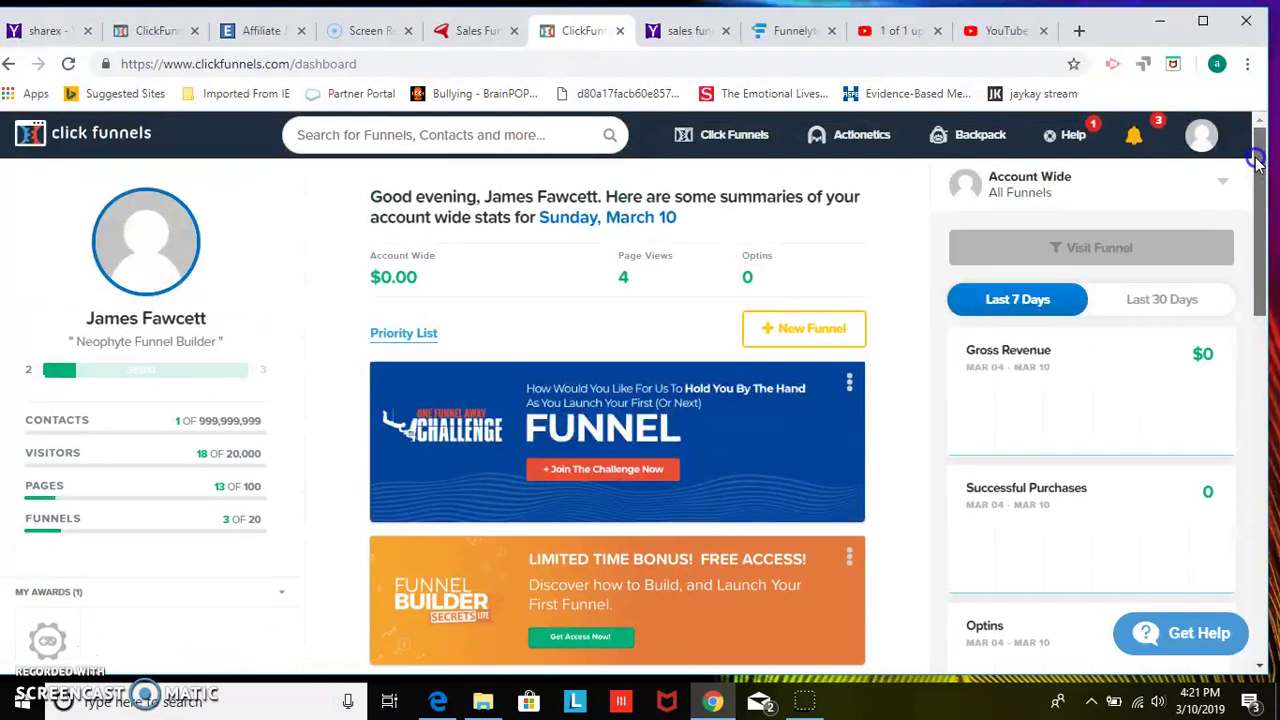